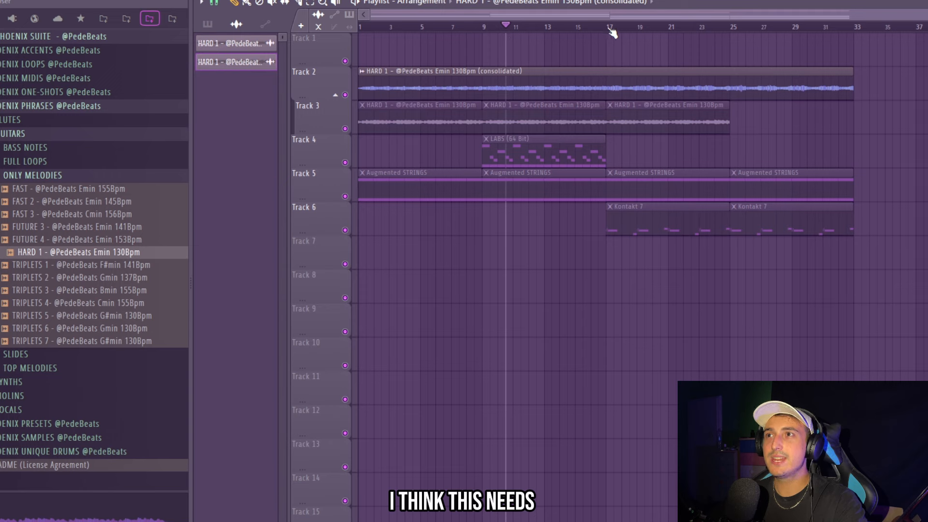
Select bars 9 to 17 and slice the consolidated HARD 1 audio clip on Track 2 at bars 9 and 17
{"action": "left_click_drag", "start_coordinate": [483, 27], "coordinate": [608, 26]}
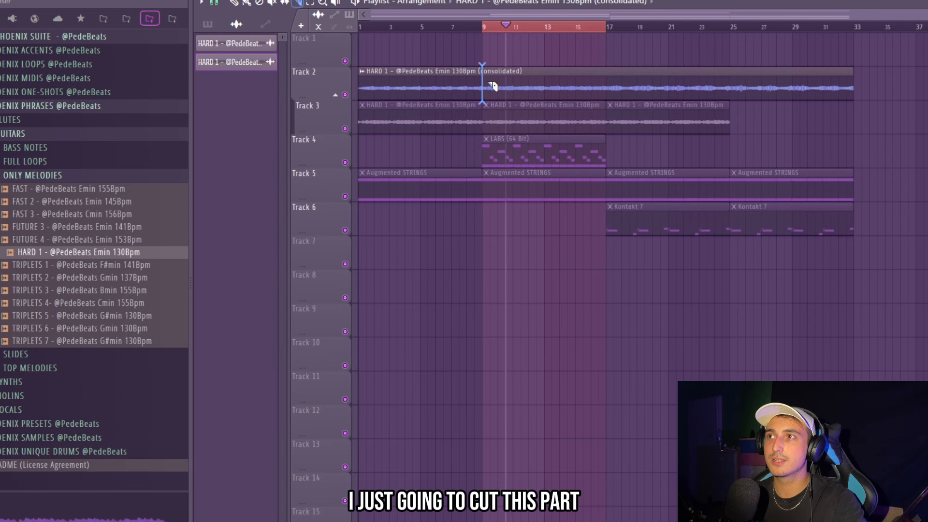
{"action": "left_click", "coordinate": [489, 83]}
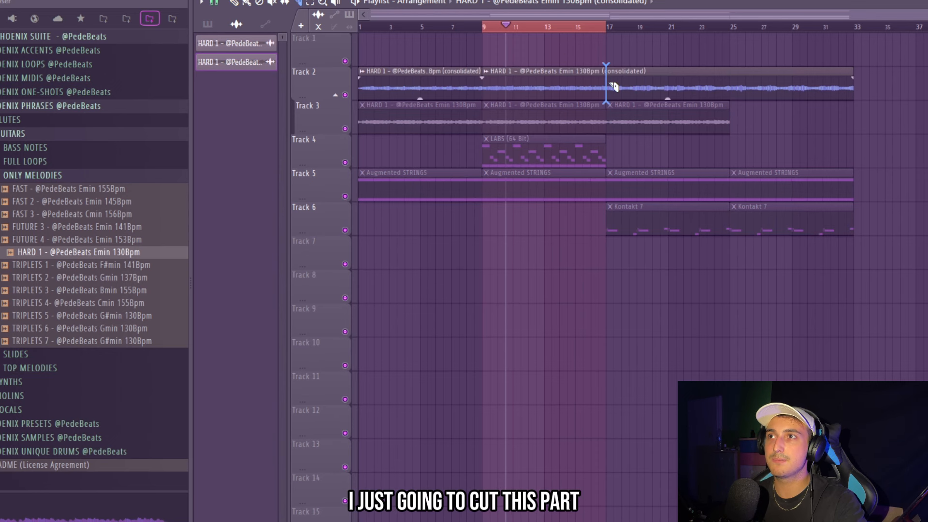
{"action": "left_click", "coordinate": [611, 84]}
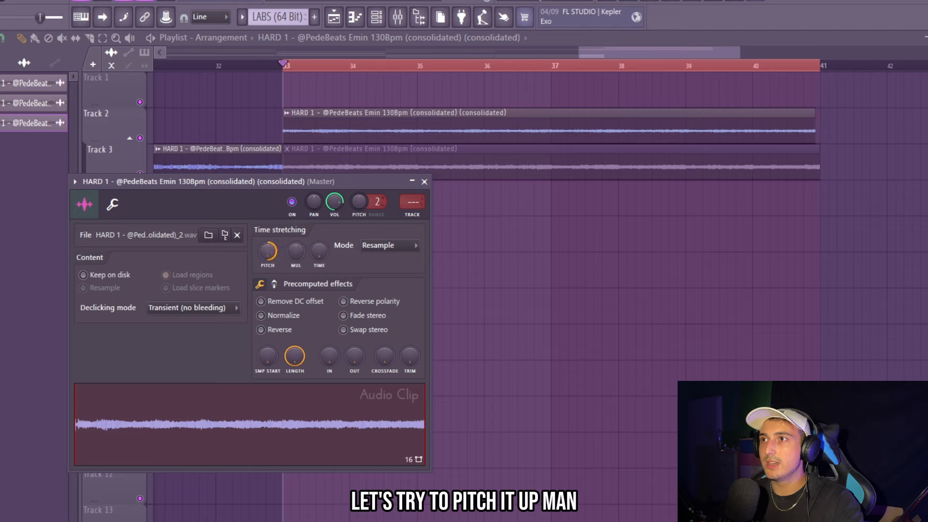
Set the HARD 1 audio clip's time-stretching mode to Stretch, audition it and close the clip's settings
{"action": "left_click", "coordinate": [387, 245]}
{"action": "left_click", "coordinate": [386, 282]}
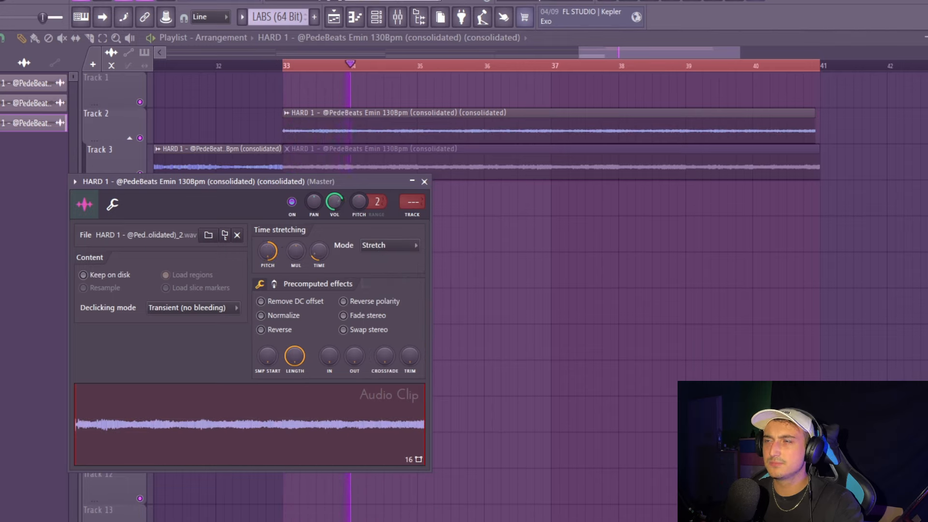
{"action": "key", "text": "space"}
{"action": "key", "text": "space"}
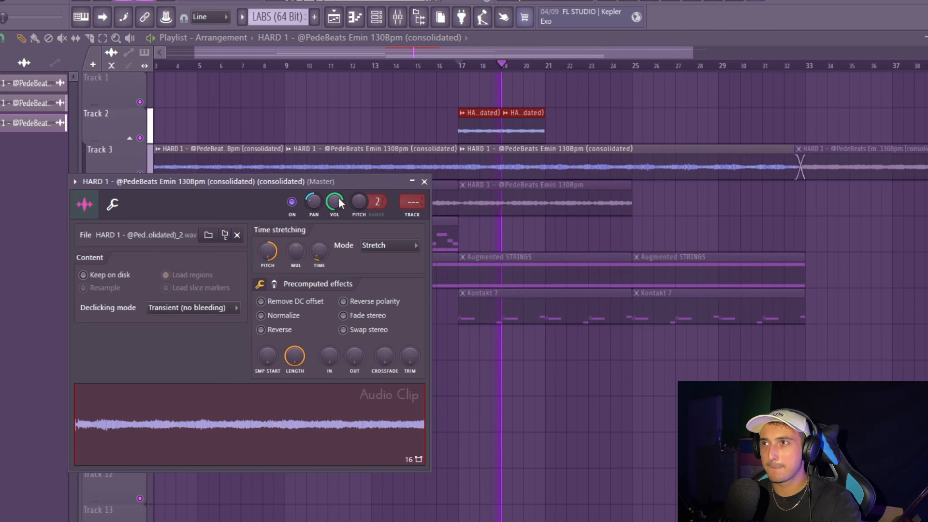
{"action": "left_click", "coordinate": [424, 181]}
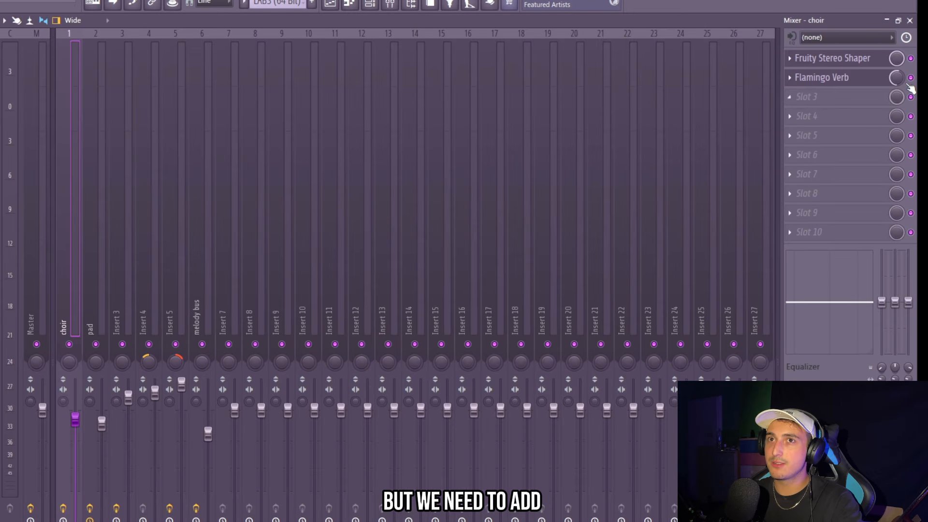
Toggle the Fruity Stereo Shaper on the choir mixer track and raise the mix level of Flamingo Verb
{"action": "key", "text": "space"}
{"action": "left_click", "coordinate": [911, 58]}
{"action": "left_click_drag", "start_coordinate": [894, 83], "coordinate": [894, 71]}
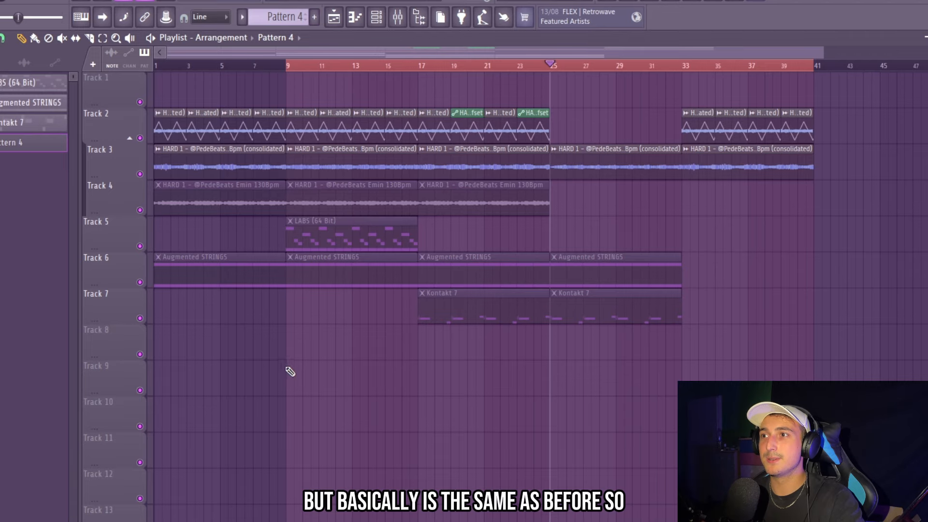
Repeat the D5 clap note on the third beat of each bar across eight bars
{"action": "mouse_move", "coordinate": [290, 371]}
{"action": "left_mouse_down"}
{"action": "mouse_move", "coordinate": [285, 379]}
{"action": "mouse_move", "coordinate": [469, 379]}
{"action": "left_mouse_up"}
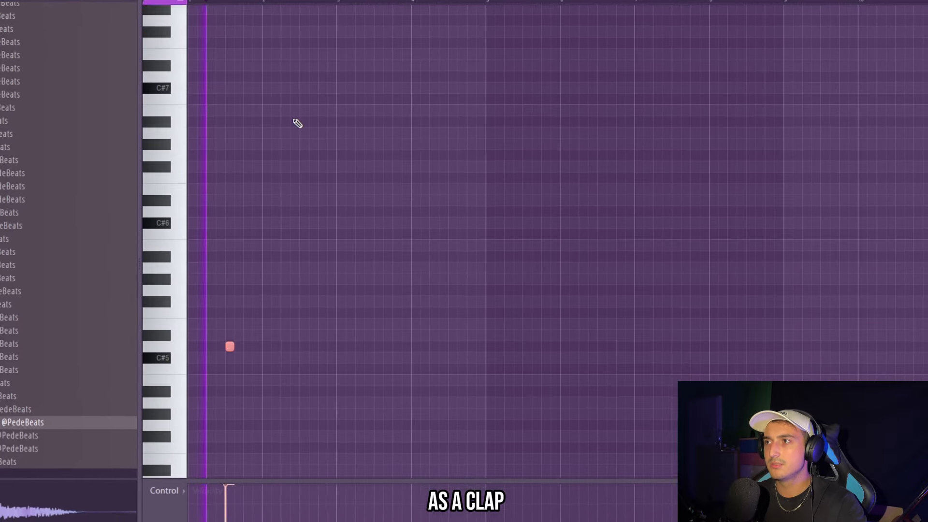
{"action": "key", "text": "ctrl+b"}
{"action": "key", "text": "ctrl+b"}
{"action": "key", "text": "ctrl+b"}
{"action": "key", "text": "ctrl+b"}
{"action": "key", "text": "ctrl+b"}
{"action": "key", "text": "ctrl+b"}
{"action": "key", "text": "ctrl+b"}
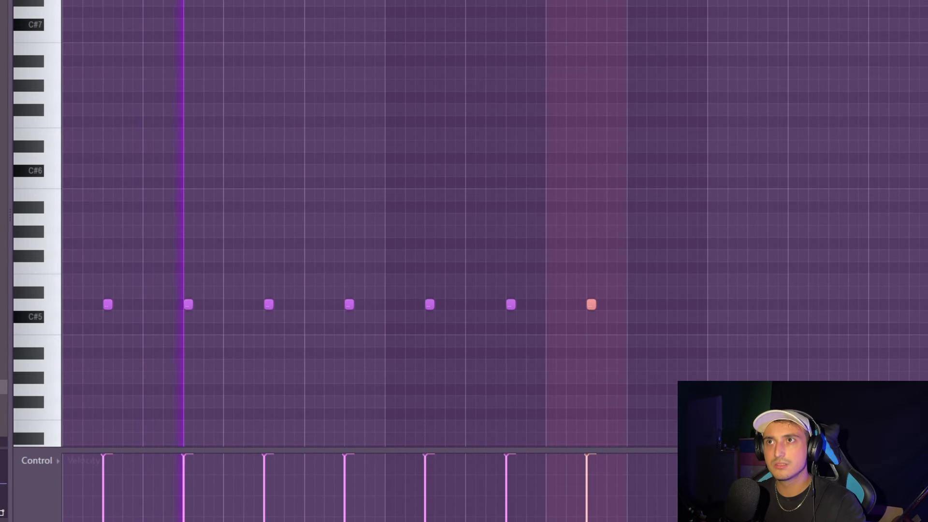
{"action": "key", "text": "ctrl+d"}
{"action": "key", "text": "ctrl+a"}
{"action": "key", "text": "F9"}
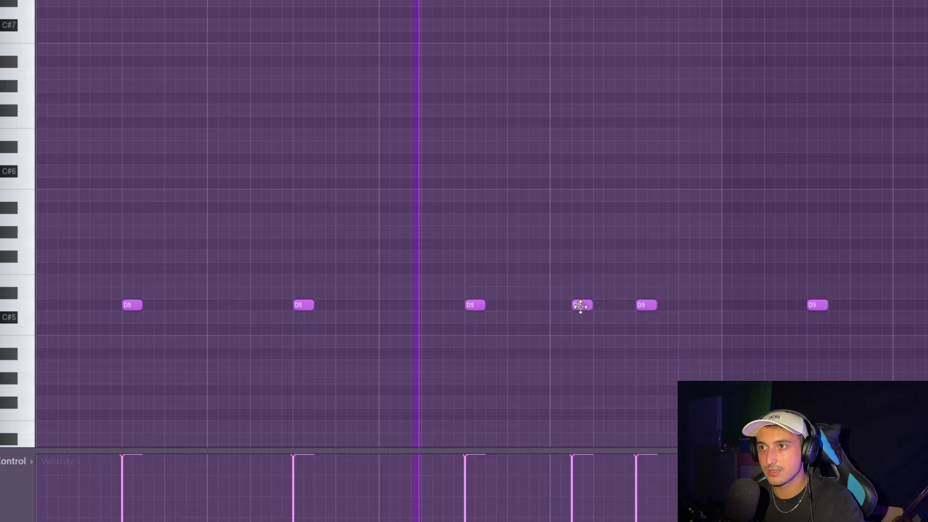
Add extra D5 clap notes early in bar 8 and near the end of bar 6
{"action": "scroll", "coordinate": [580, 311], "scroll_direction": "up", "scroll_amount": 1}
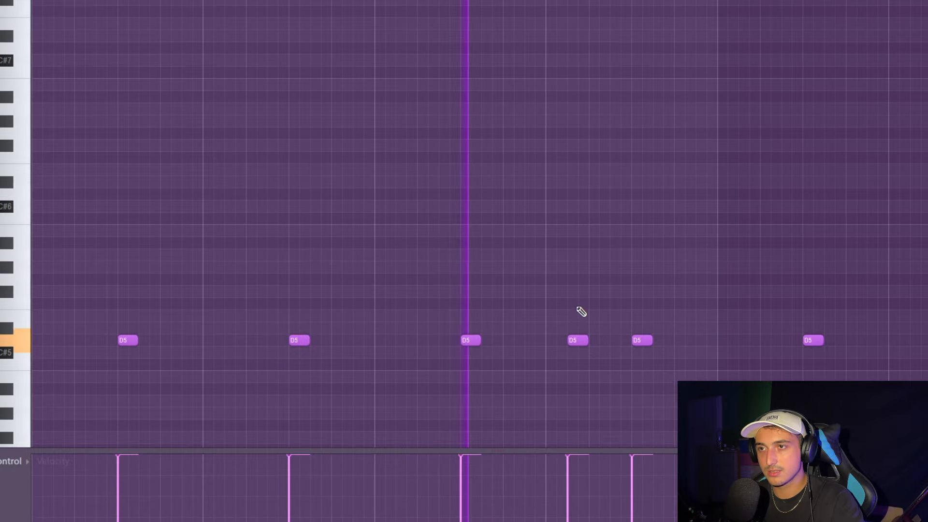
{"action": "scroll", "coordinate": [696, 295], "scroll_direction": "down", "scroll_amount": 2}
{"action": "scroll", "coordinate": [596, 284], "scroll_direction": "down", "scroll_amount": 2}
{"action": "scroll", "coordinate": [754, 264], "scroll_direction": "up", "scroll_amount": 2}
{"action": "left_click", "coordinate": [714, 217]}
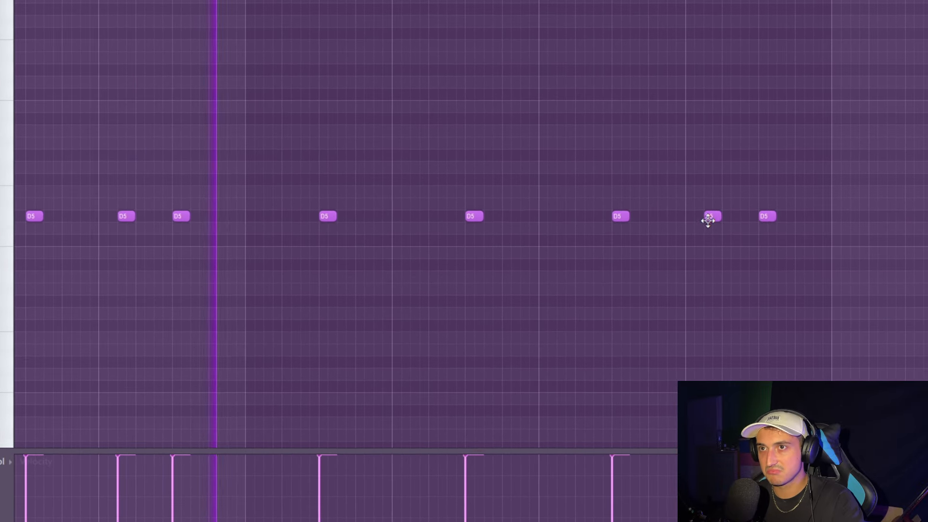
{"action": "left_click", "coordinate": [530, 217]}
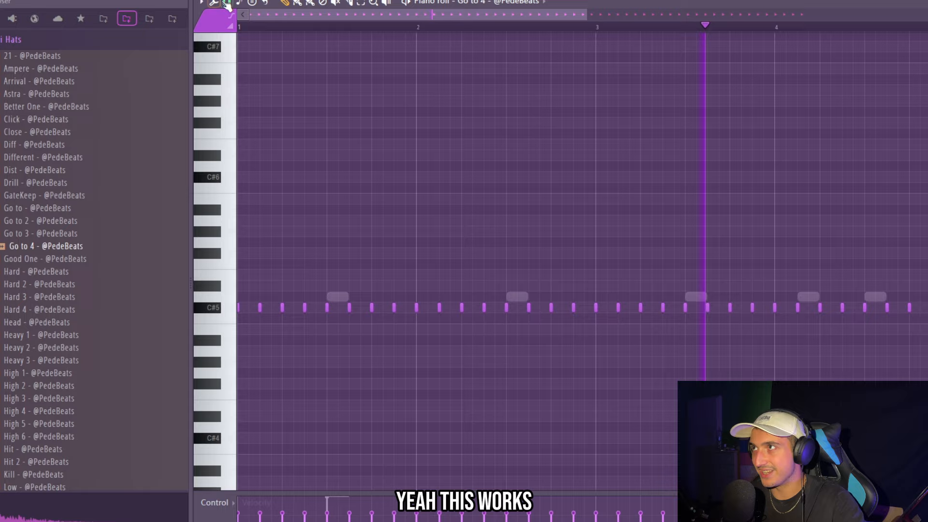
Open the grid snap options for the hi-hat pattern and add an extra short C#5 note near the end of bar 1
{"action": "left_click", "coordinate": [222, 9]}
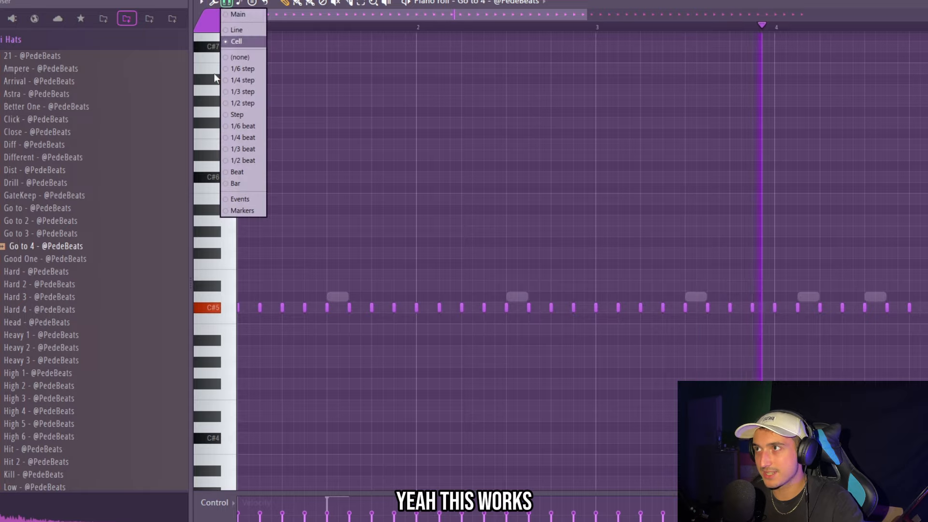
{"action": "key", "text": "space"}
{"action": "scroll", "coordinate": [308, 263], "scroll_direction": "up", "scroll_amount": 3}
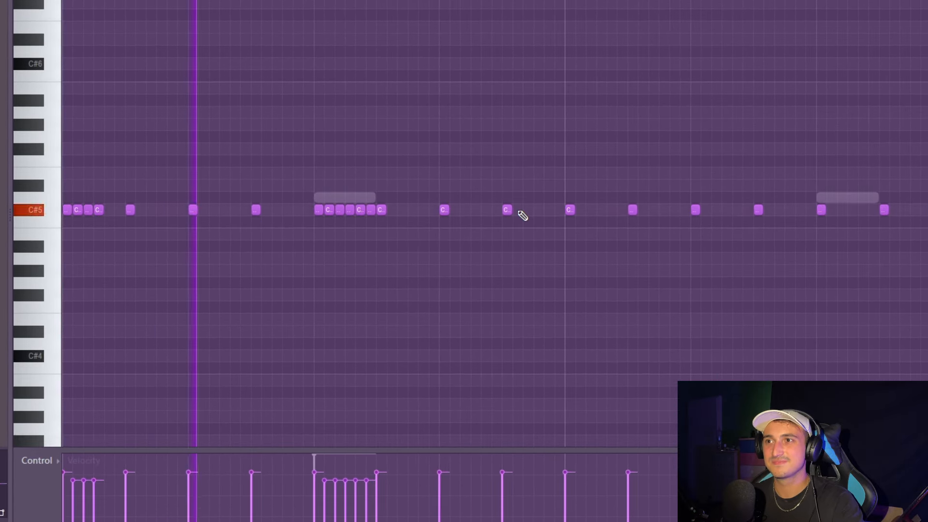
{"action": "left_click", "coordinate": [518, 211]}
{"action": "left_click_drag", "start_coordinate": [574, 210], "coordinate": [522, 210]}
{"action": "scroll", "coordinate": [573, 279], "scroll_direction": "down", "scroll_amount": 3}
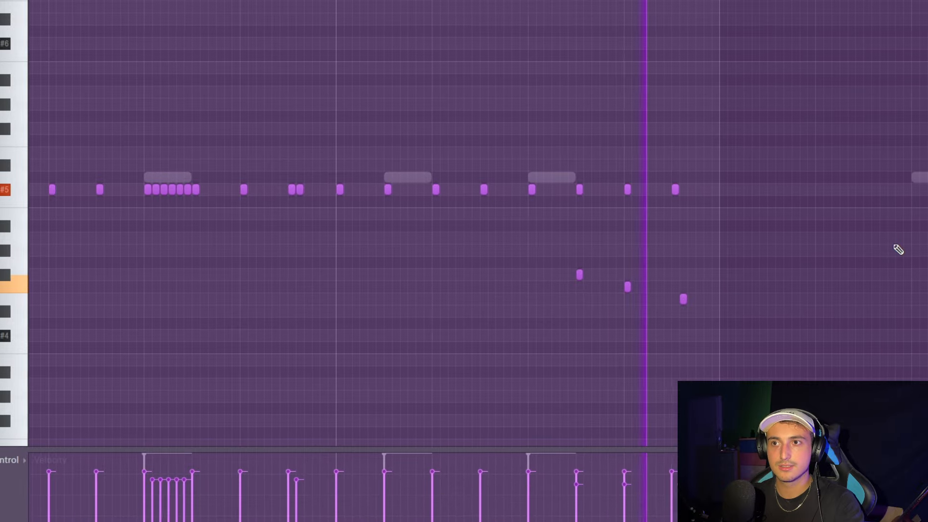
Apply the bipolar pan and velocity randomization to the C#5 hi-hat notes
{"action": "key", "text": "space"}
{"action": "scroll", "coordinate": [726, 305], "scroll_direction": "down", "scroll_amount": 3}
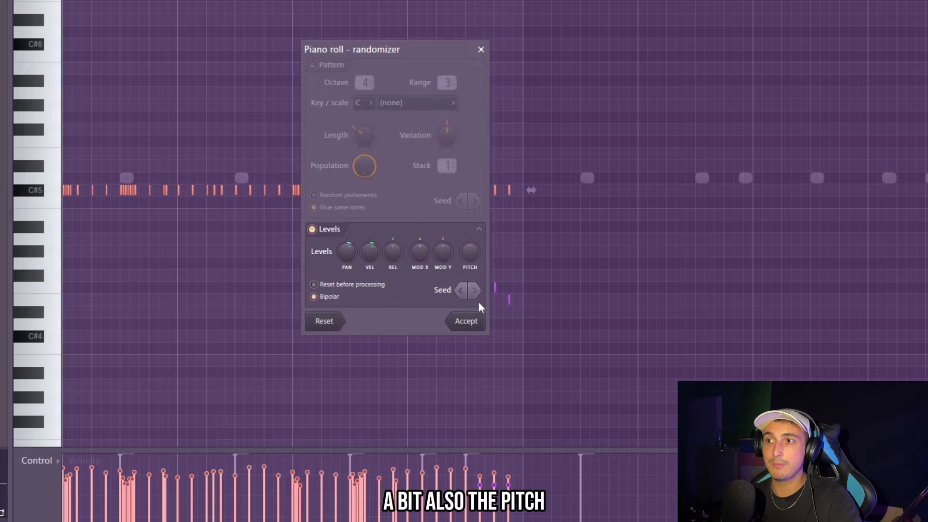
{"action": "left_click", "coordinate": [465, 321]}
Make the hi-hat notes legato and duplicate the four-bar pattern to fill eight bars
{"action": "key", "text": "ctrl+l"}
{"action": "key", "text": "ctrl+b"}
{"action": "scroll", "coordinate": [703, 307], "scroll_direction": "down", "scroll_amount": 3}
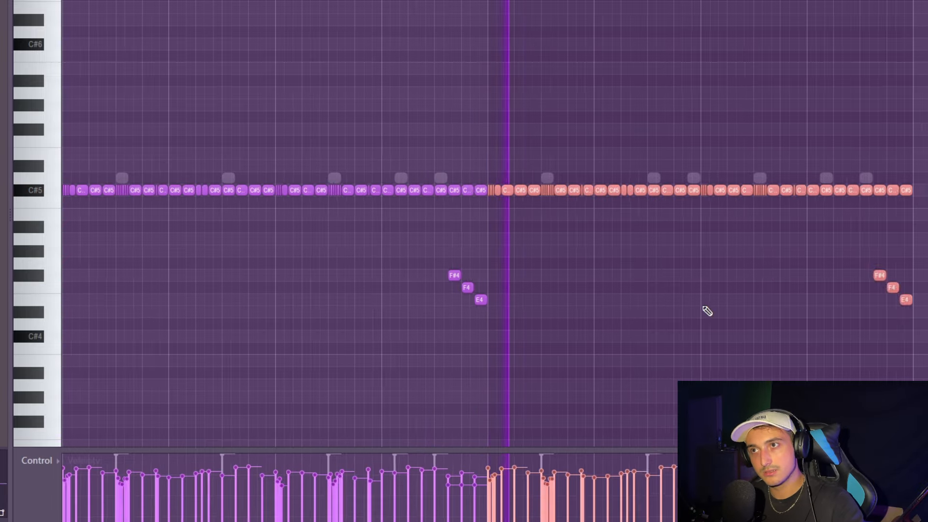
{"action": "key", "text": "ctrl+a"}
{"action": "key", "text": "F6"}
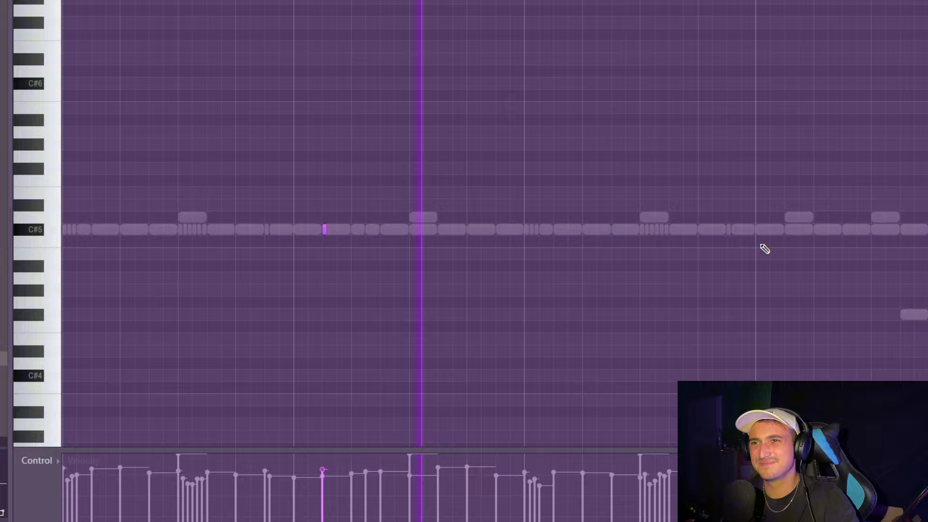
Add short C#5 hits late in bar 3 and early in bar 4, and duplicate the four-bar pattern into the next four bars
{"action": "scroll", "coordinate": [762, 245], "scroll_direction": "up", "scroll_amount": 1}
{"action": "left_click", "coordinate": [731, 238]}
{"action": "left_click_drag", "start_coordinate": [702, 244], "coordinate": [440, 245]}
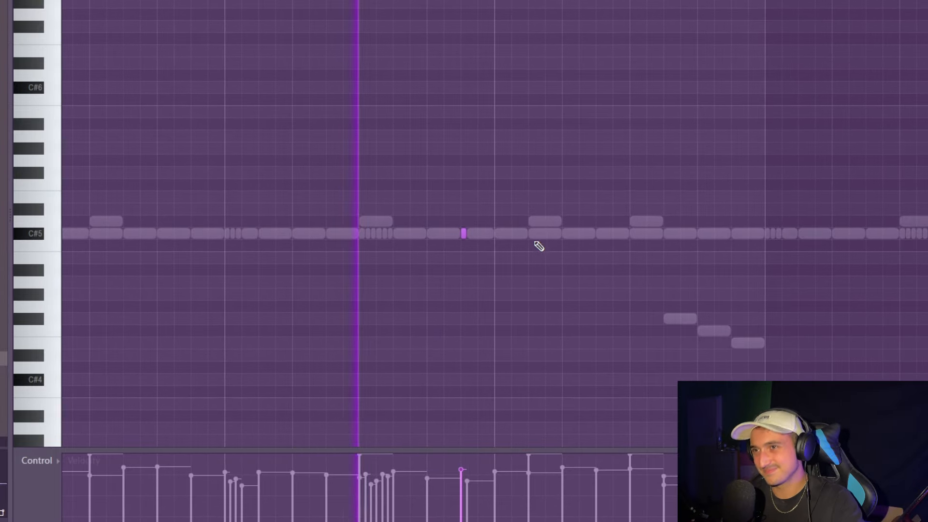
{"action": "scroll", "coordinate": [539, 247], "scroll_direction": "down", "scroll_amount": 4}
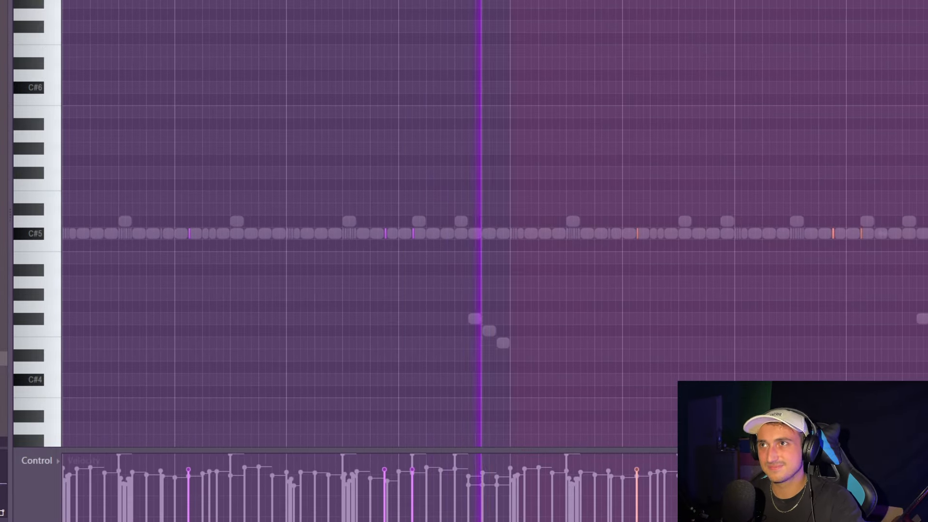
{"action": "scroll", "coordinate": [514, 239], "scroll_direction": "up", "scroll_amount": 4}
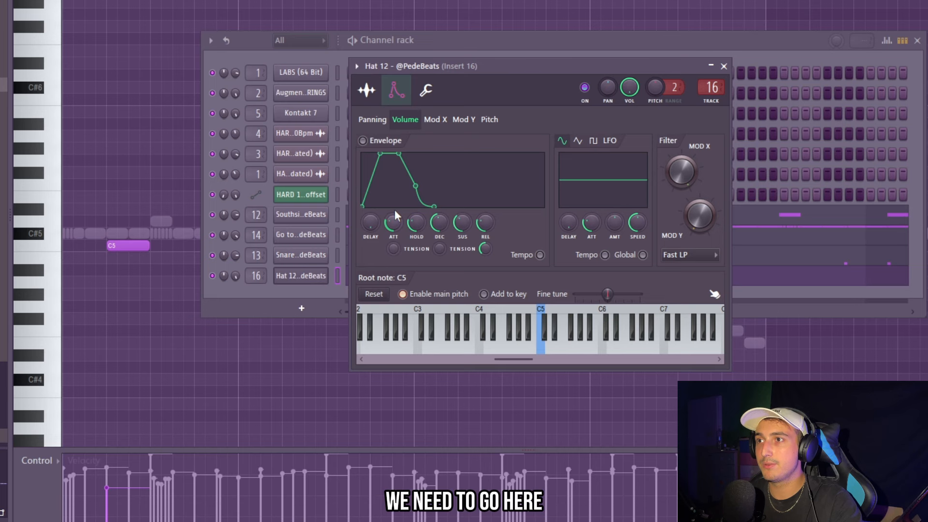
Enable the volume envelope on the Hat 12 channel and adjust its hold time
{"action": "left_click", "coordinate": [363, 140]}
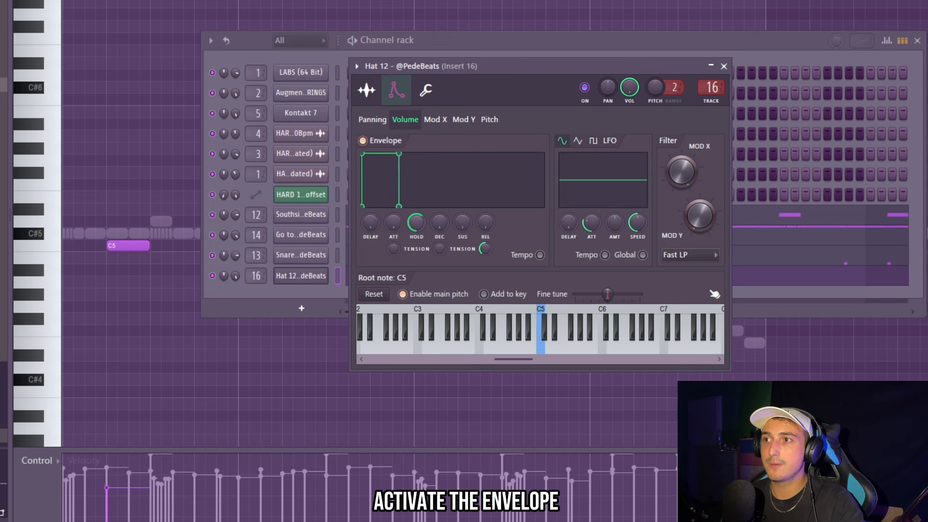
{"action": "left_click_drag", "start_coordinate": [417, 222], "coordinate": [417, 206]}
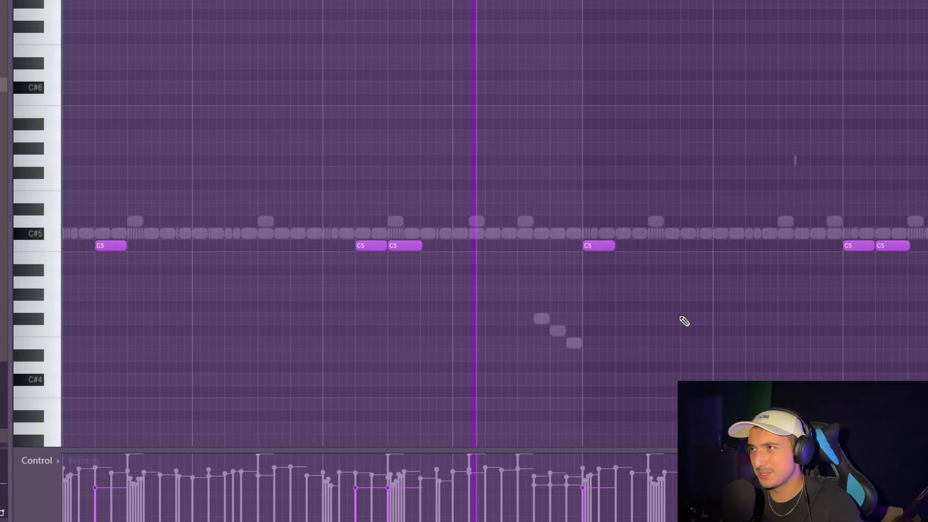
Transpose the Hat 12 notes up four semitones from C5 to E5 and select them all
{"action": "key", "text": "shift+Up"}
{"action": "key", "text": "shift+Up"}
{"action": "key", "text": "shift+Up"}
{"action": "key", "text": "shift+Up"}
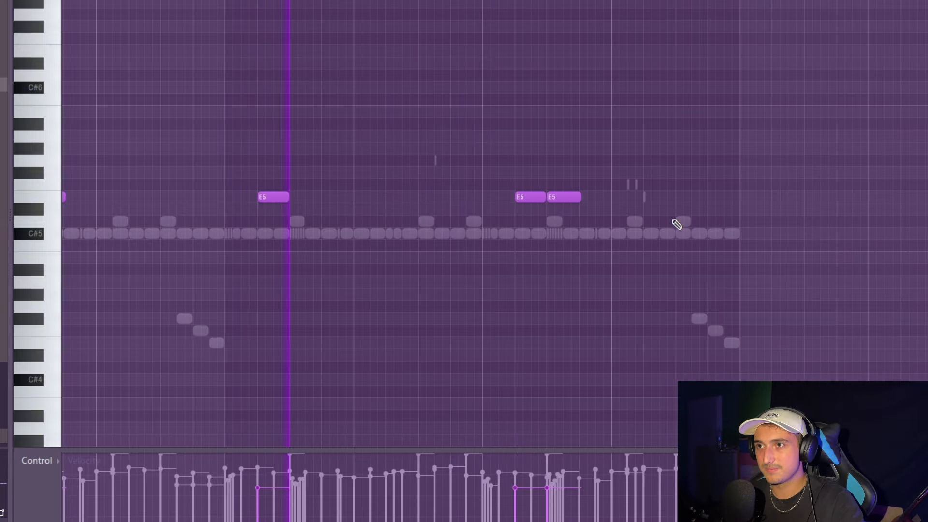
{"action": "scroll", "coordinate": [680, 221], "scroll_direction": "down", "scroll_amount": 2}
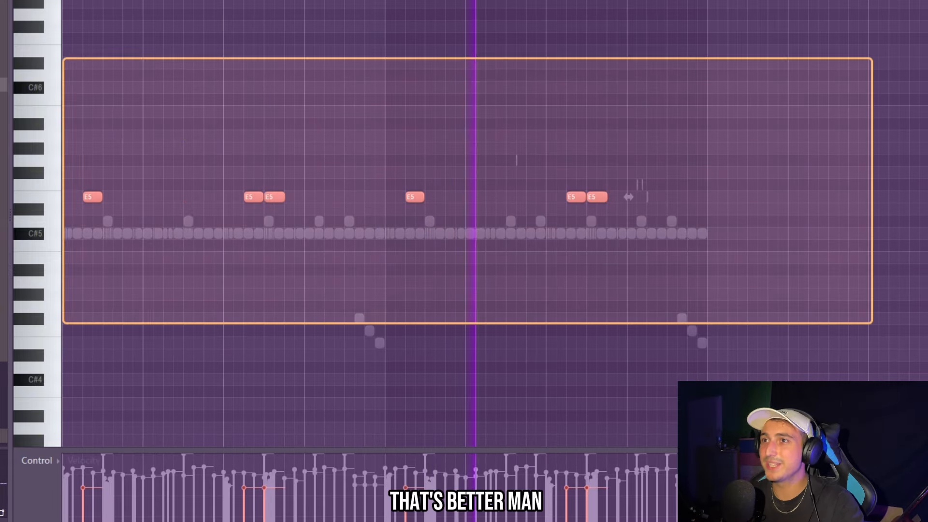
{"action": "left_click", "coordinate": [876, 290], "text": "ctrl"}
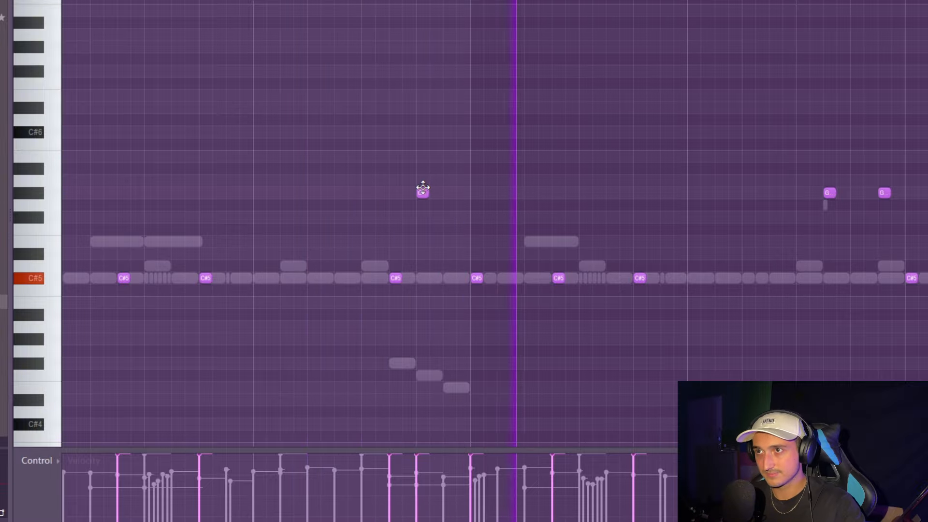
Delete the two G#5 notes in bar 6
{"action": "scroll", "coordinate": [571, 210], "scroll_direction": "down", "scroll_amount": 4}
{"action": "scroll", "coordinate": [822, 239], "scroll_direction": "up", "scroll_amount": 3}
{"action": "right_click", "coordinate": [708, 193]}
{"action": "right_click", "coordinate": [660, 193]}
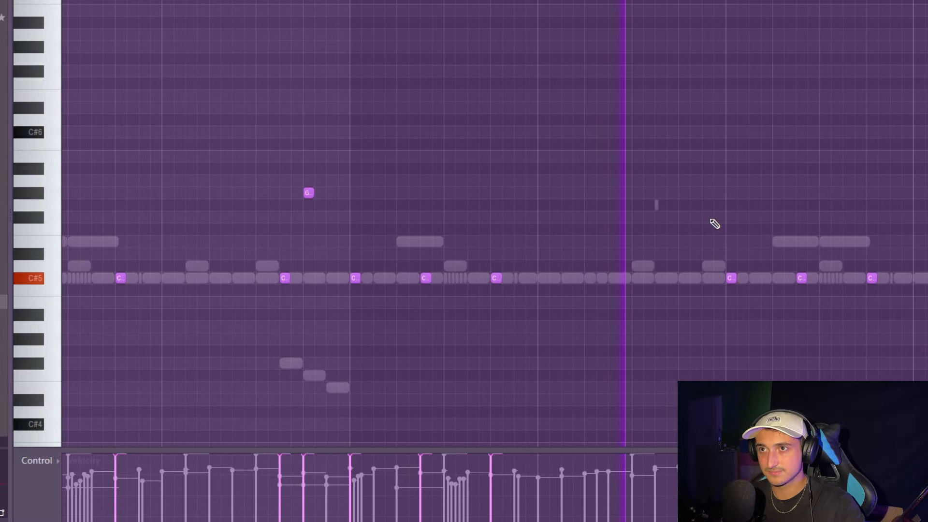
{"action": "scroll", "coordinate": [769, 364], "scroll_direction": "down", "scroll_amount": 3}
{"action": "scroll", "coordinate": [763, 336], "scroll_direction": "up", "scroll_amount": 5}
{"action": "left_click_drag", "start_coordinate": [611, 296], "coordinate": [454, 229]}
{"action": "scroll", "coordinate": [632, 312], "scroll_direction": "up", "scroll_amount": 3}
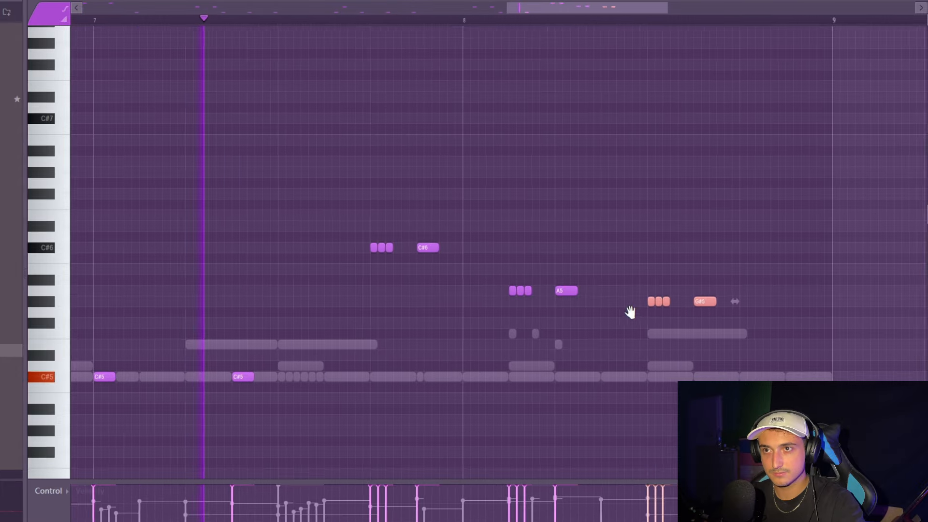
Thin the short G#5 roll on beat three of bar 8 to two hits and add two more G#5 notes before the bar ends
{"action": "left_click_drag", "start_coordinate": [632, 313], "coordinate": [557, 305]}
{"action": "right_click", "coordinate": [558, 295]}
{"action": "scroll", "coordinate": [730, 325], "scroll_direction": "down", "scroll_amount": 3}
{"action": "scroll", "coordinate": [700, 320], "scroll_direction": "up", "scroll_amount": 2}
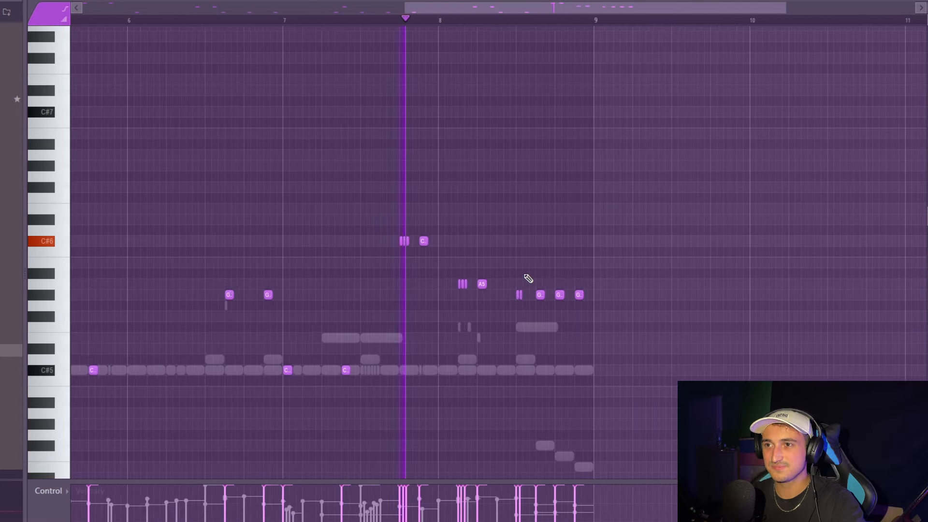
{"action": "scroll", "coordinate": [527, 278], "scroll_direction": "up", "scroll_amount": 6}
{"action": "scroll", "coordinate": [667, 257], "scroll_direction": "down", "scroll_amount": 5}
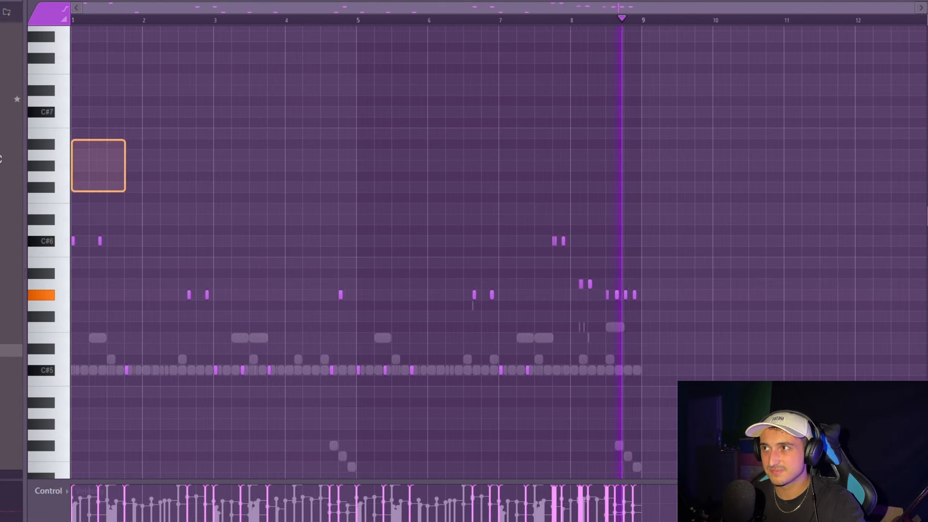